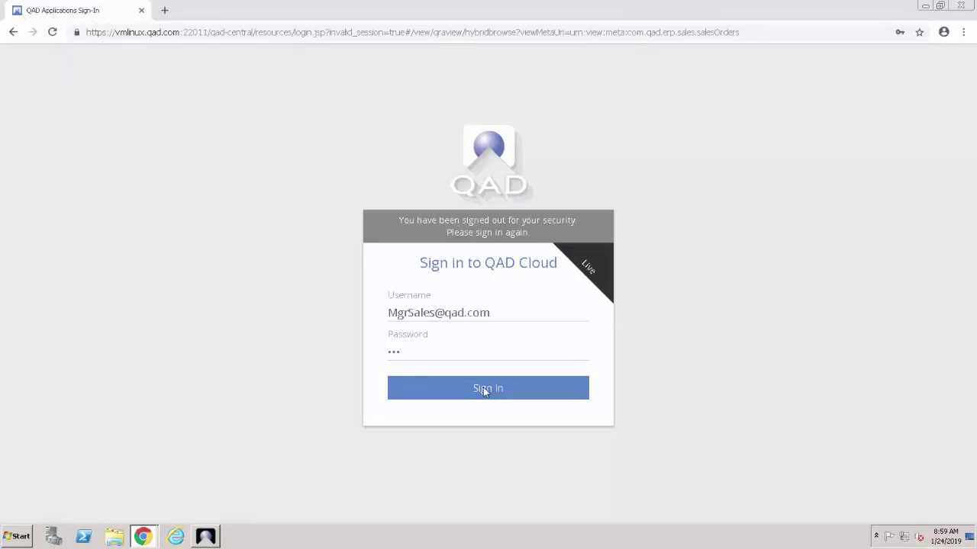
Sign in as the sales manager and review the expanded Orders on Credit Hold table.
left_click(483, 388)
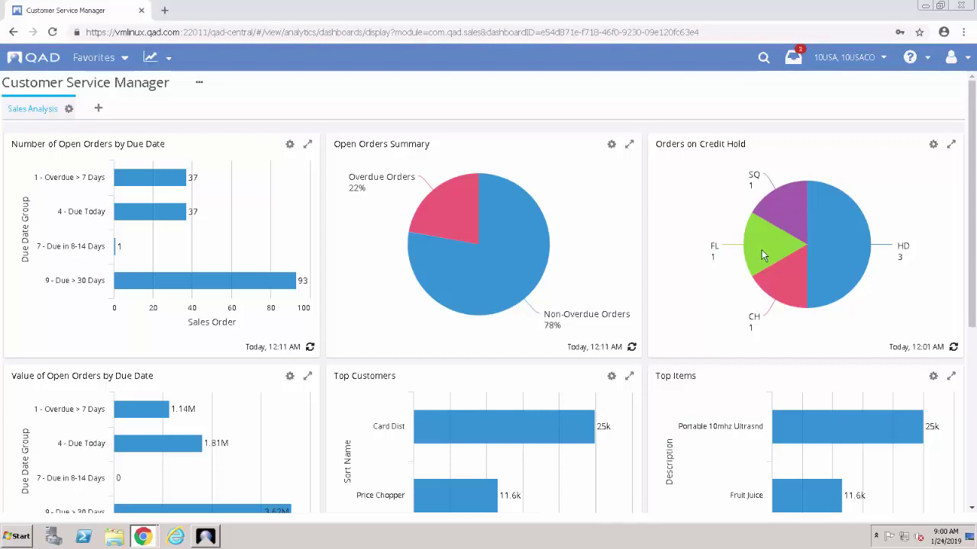
left_click(951, 144)
scroll(927, 244, "down", 3)
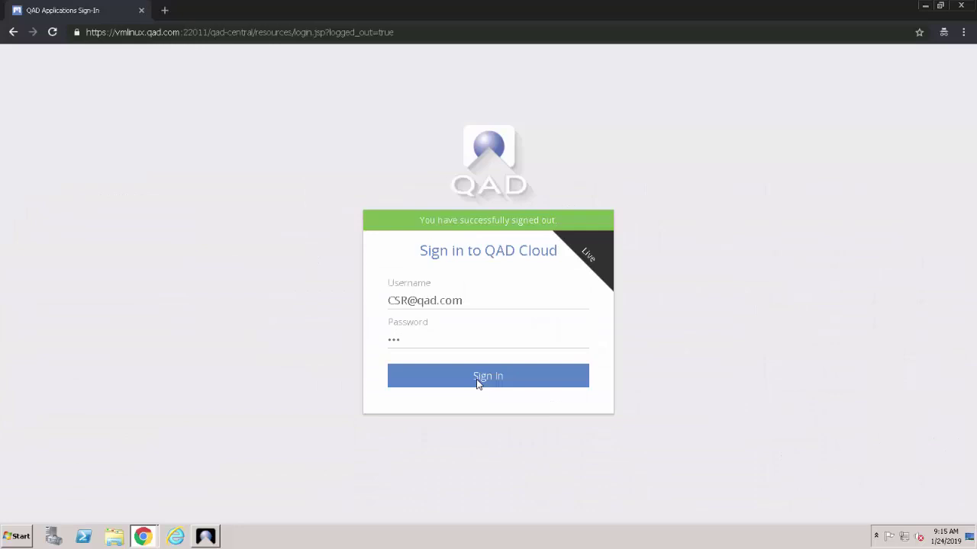
Sign in as the order entry clerk and open the Sales Orders list of 185 orders.
left_click(477, 384)
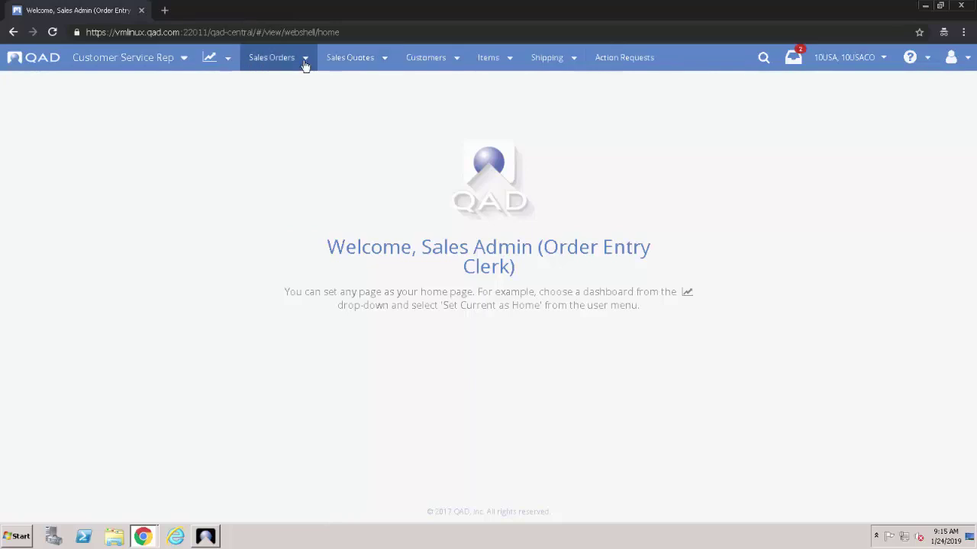
left_click(303, 64)
left_click(296, 81)
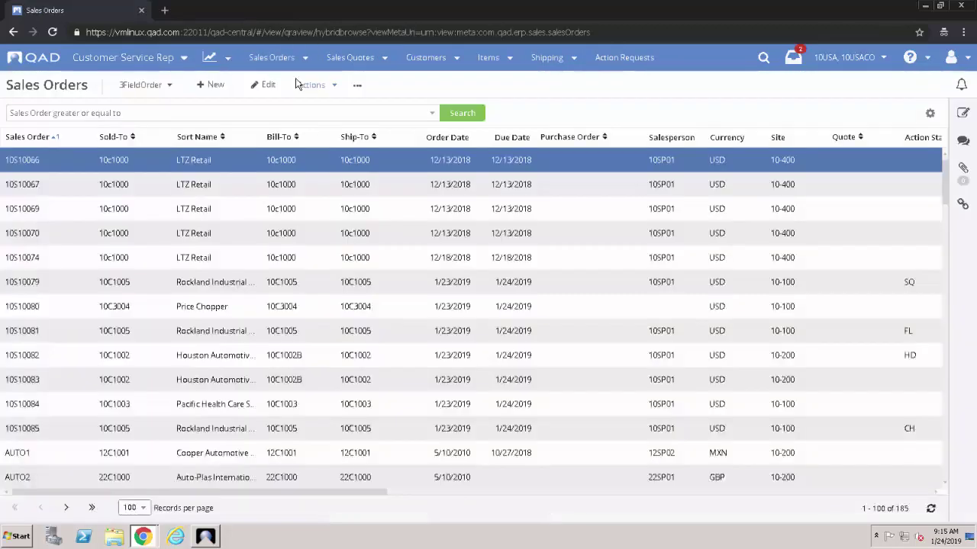
Create an order for Sold-To 10C1003 with item 01013, quantity 10, totalling 58.77 USD.
left_click(215, 85)
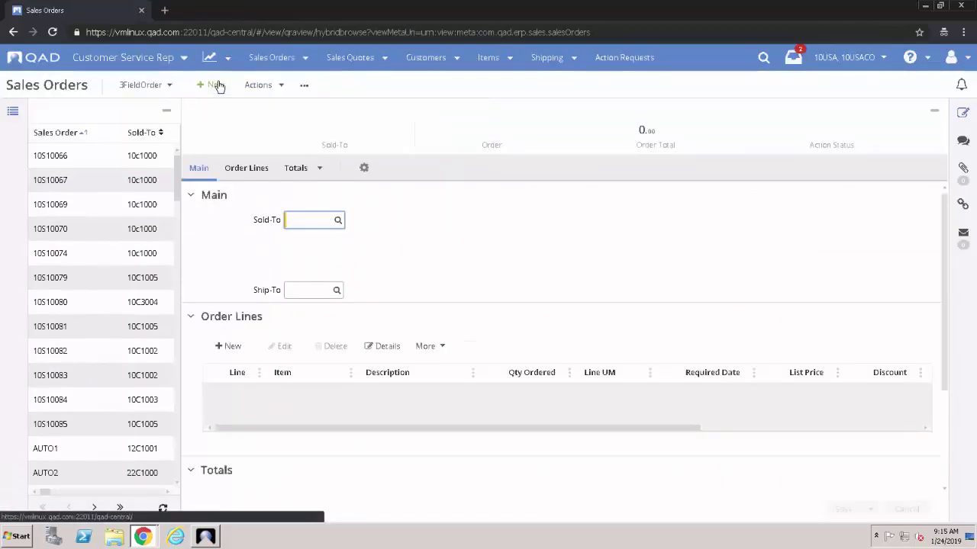
type("10C1")
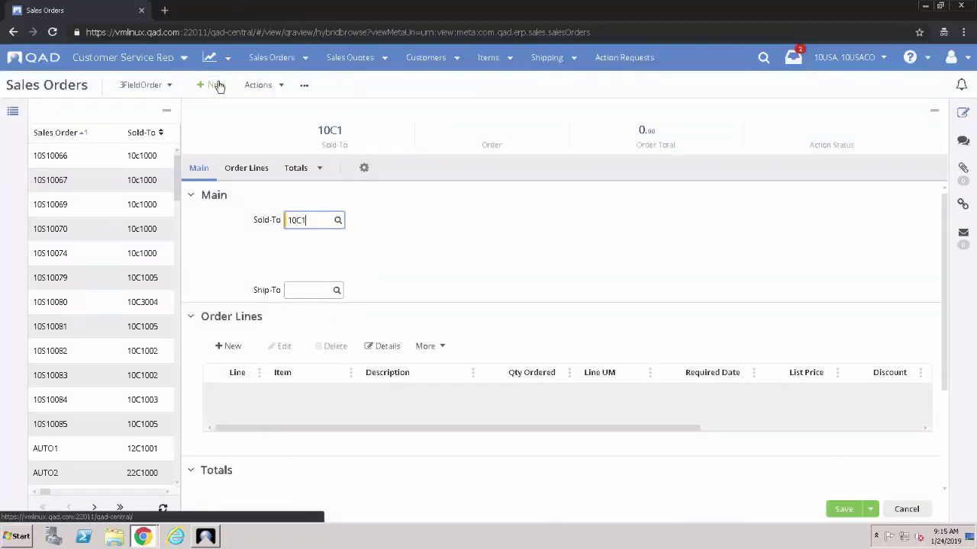
type("003")
left_click(228, 357)
type("0101")
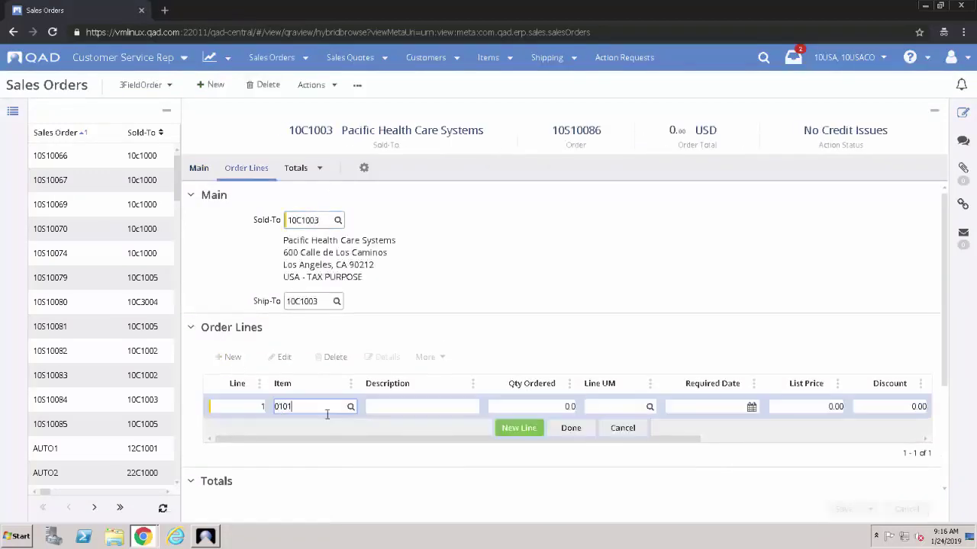
type("3")
left_click(570, 428)
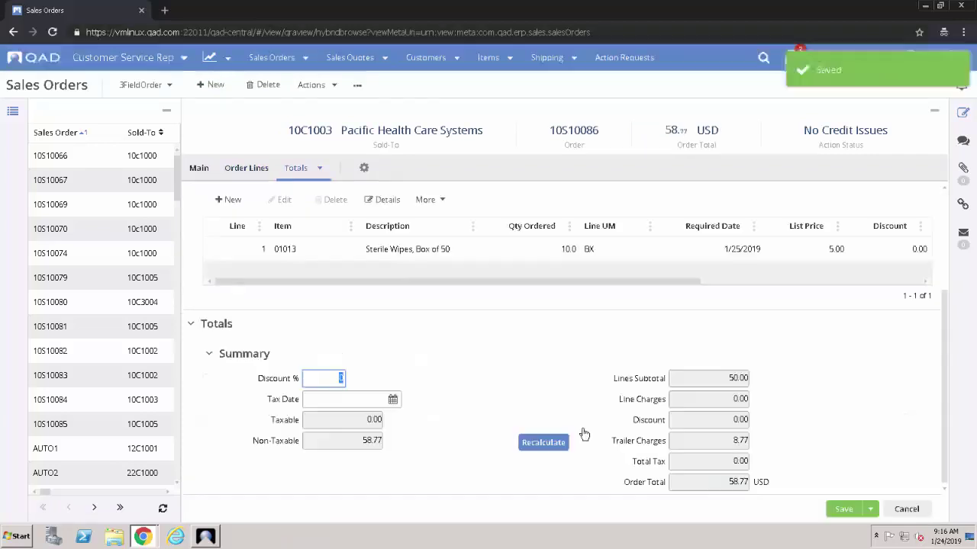
left_click(963, 203)
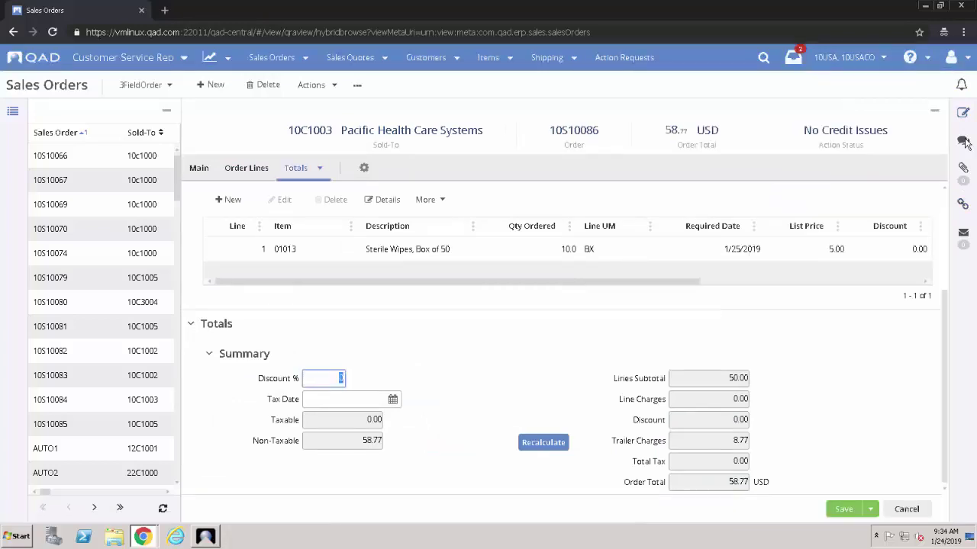
left_click(965, 144)
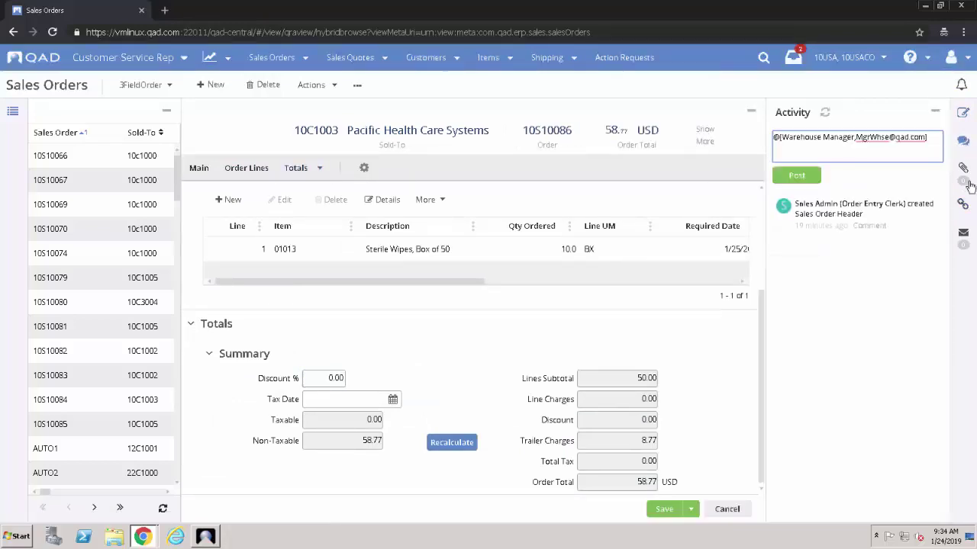
type(" Customer has requested expedited delivery")
left_click(797, 176)
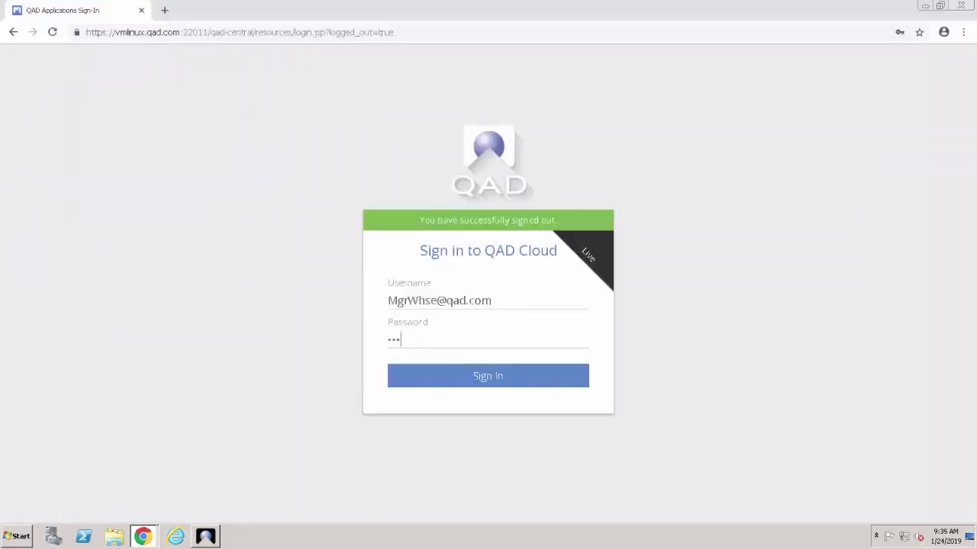
As Warehouse Manager, open the 10S10086 notification and reply 'I'll ship it right away'.
left_click(496, 379)
left_click(791, 68)
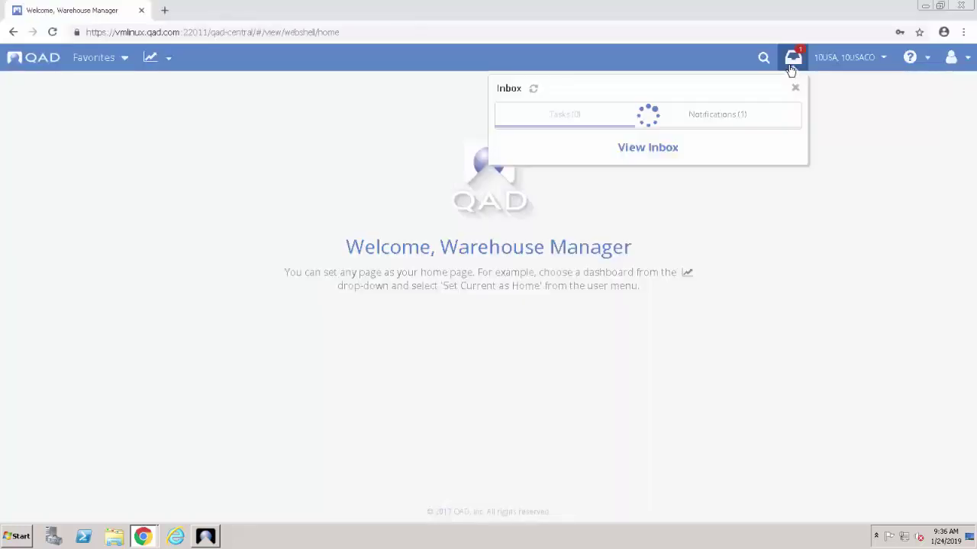
left_click(718, 117)
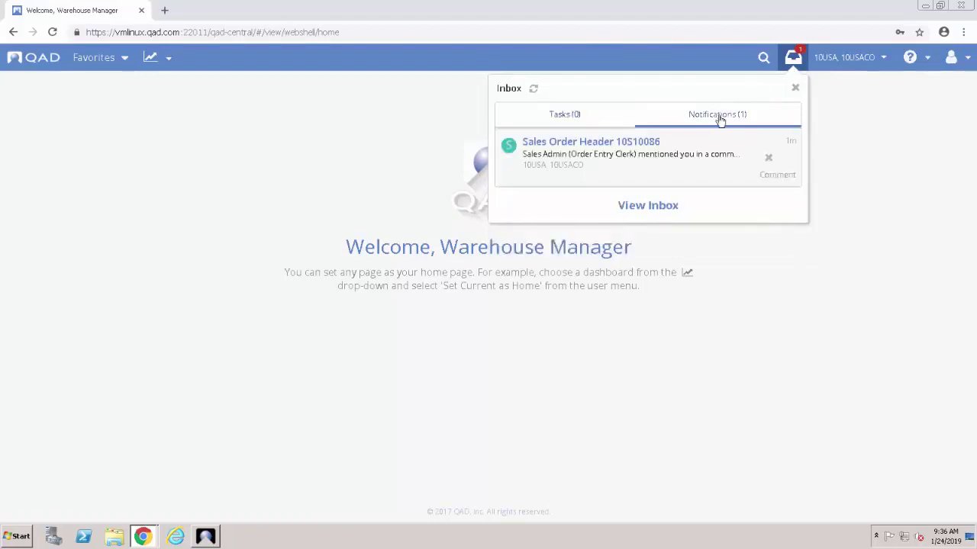
left_click(684, 157)
type("I'll ship it right away")
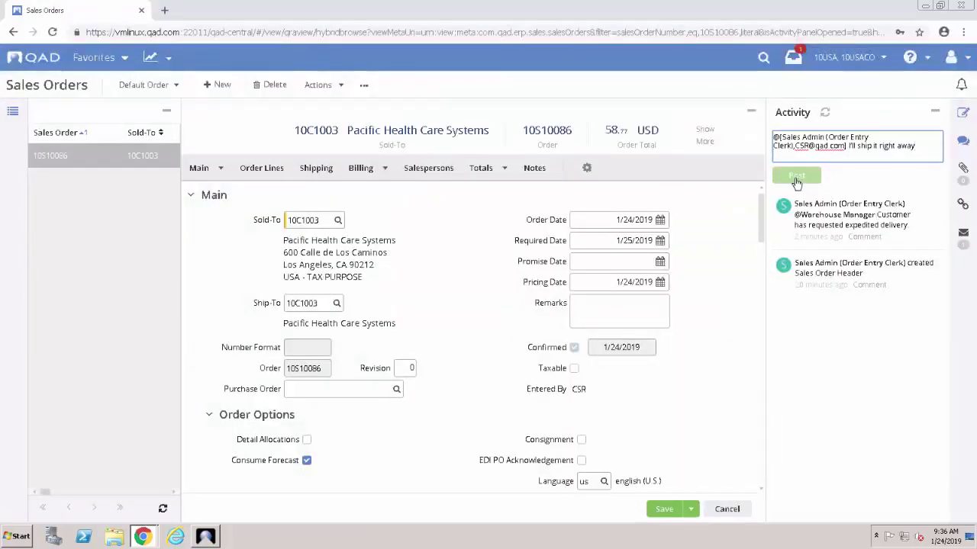
left_click(796, 180)
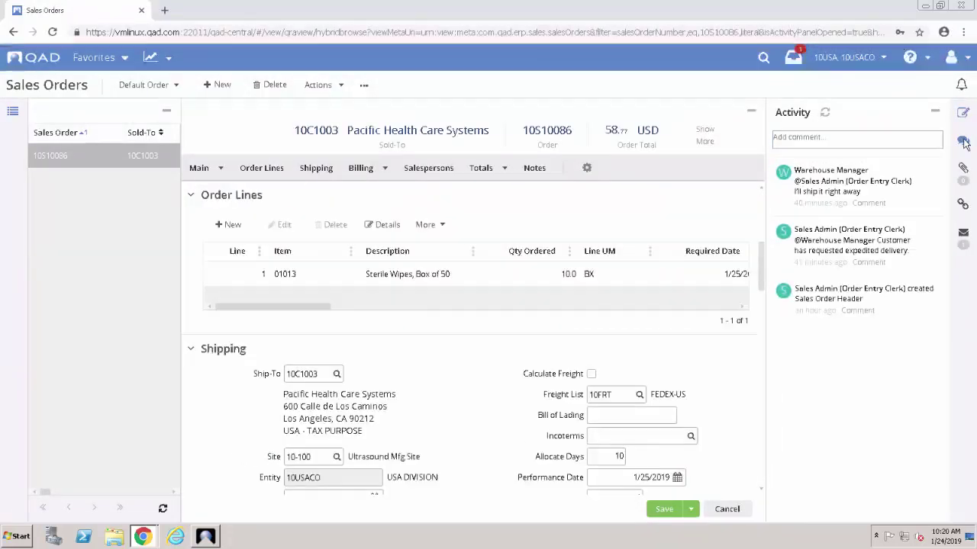
Ship the allocated Sterile Wipes line of 10S10086, choosing when the shipment gets invoiced.
left_click(964, 142)
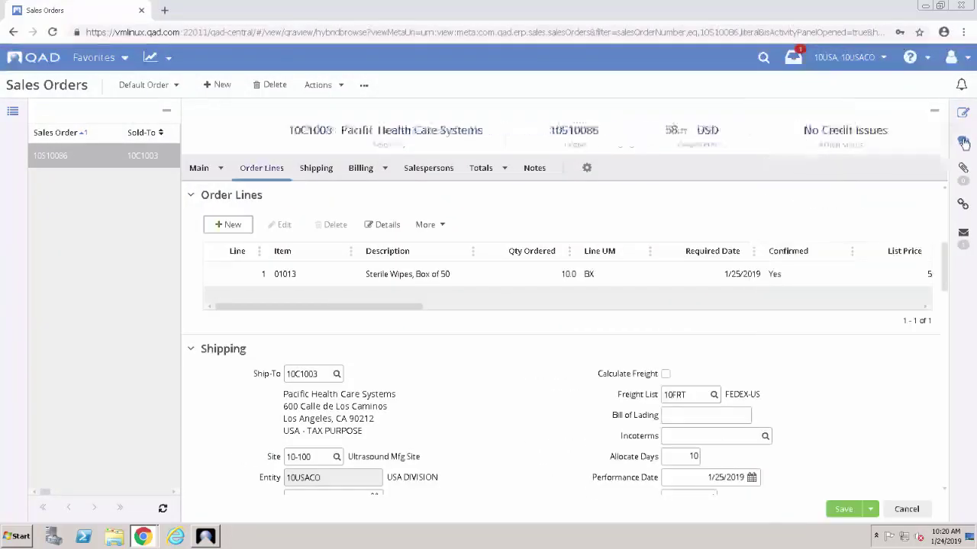
left_click(338, 87)
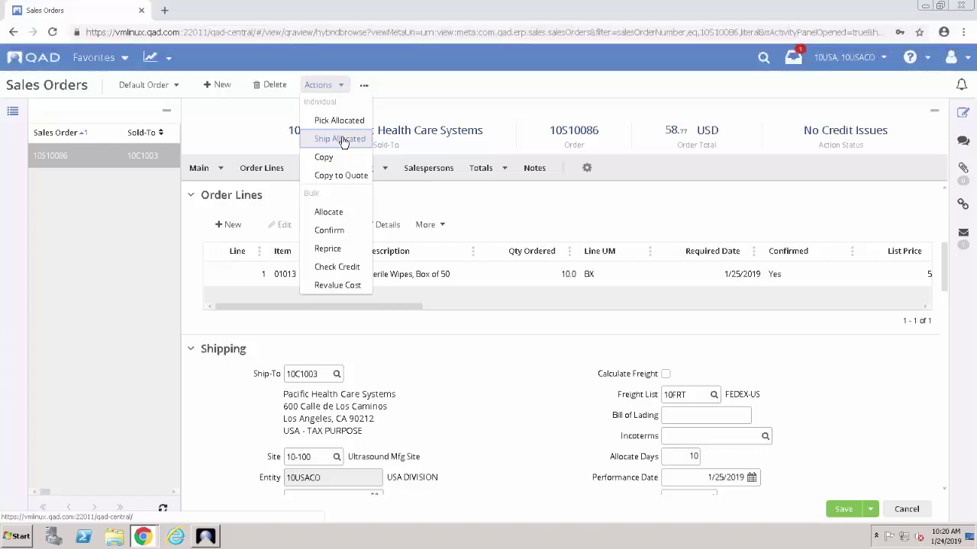
left_click(343, 142)
left_click(246, 125)
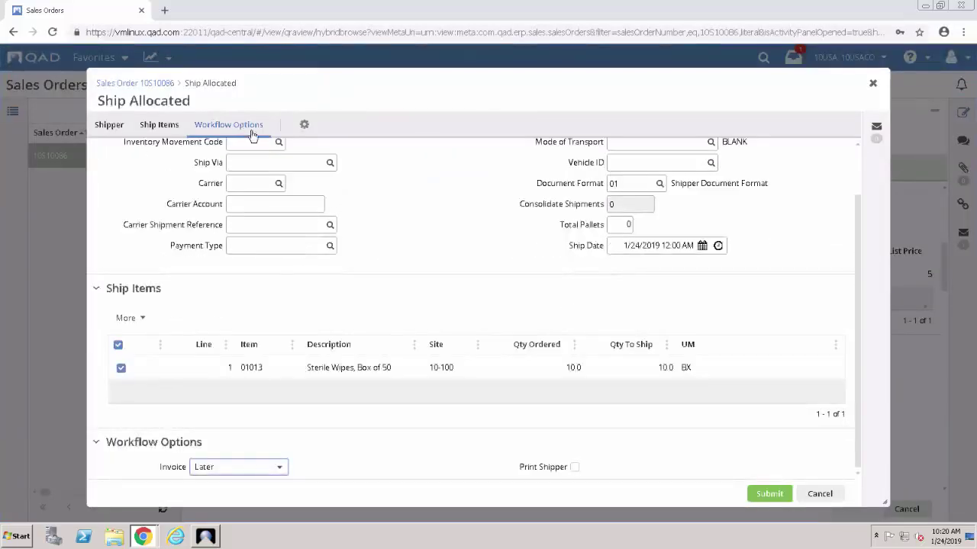
left_click(279, 469)
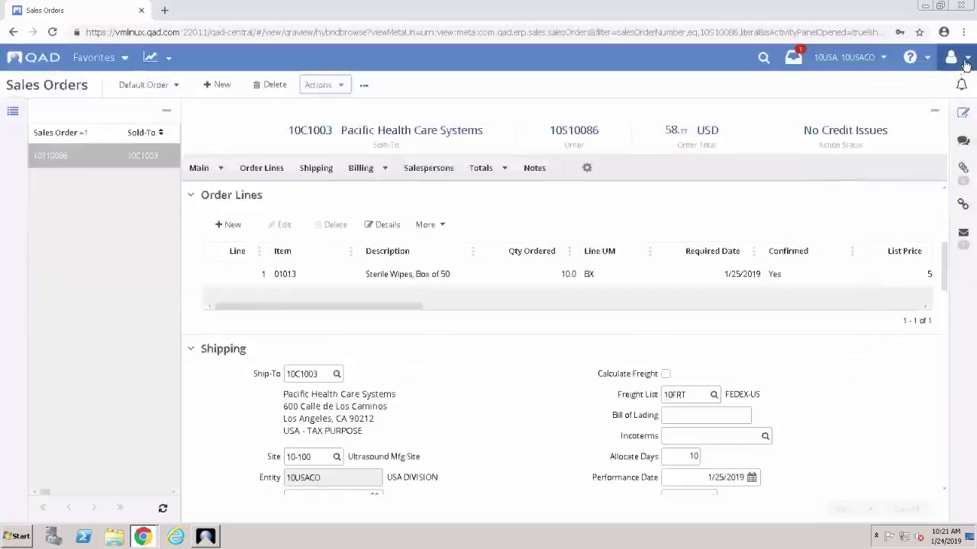
left_click(966, 61)
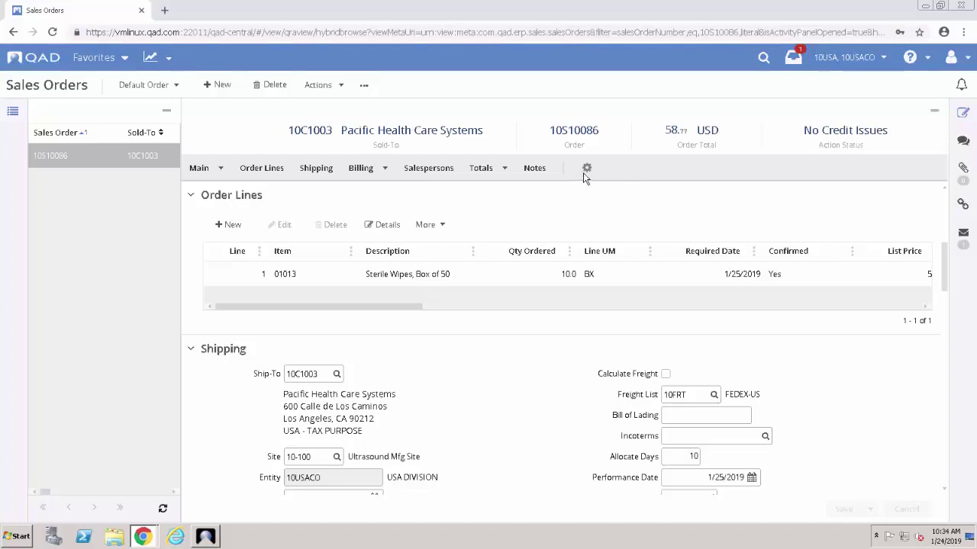
Hide the Salespersons, Billing, Totals and Notes panels and the Pricing Date field.
left_click(587, 169)
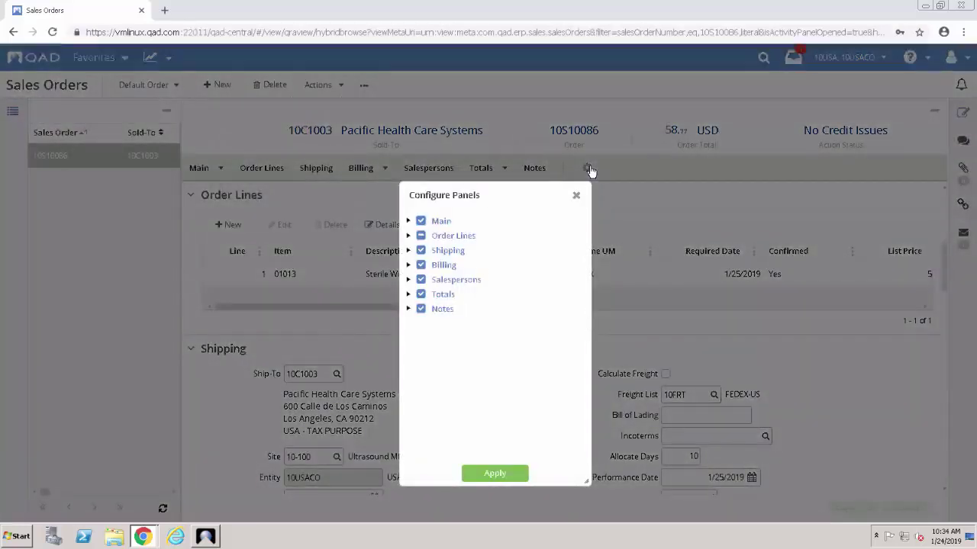
left_click(421, 280)
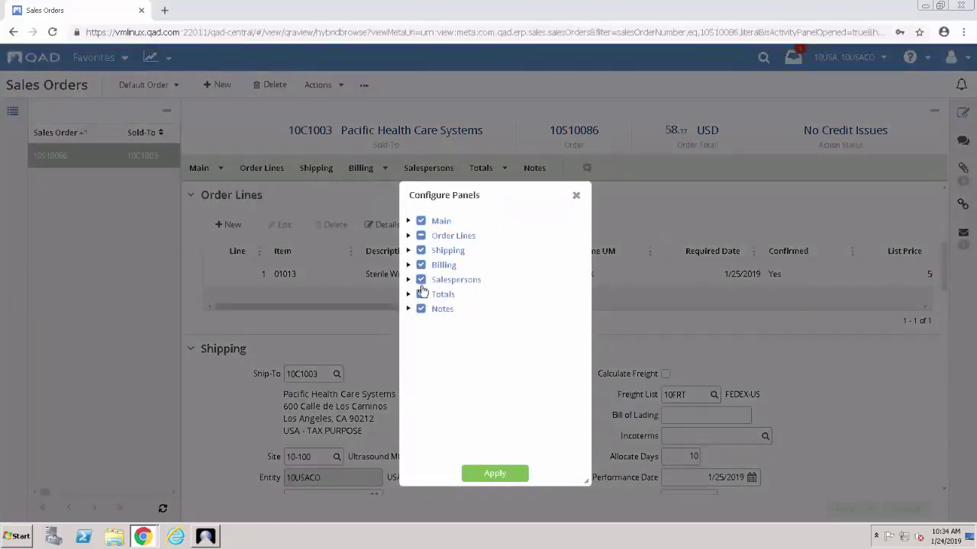
left_click(420, 264)
left_click(420, 294)
left_click(420, 310)
left_click(409, 222)
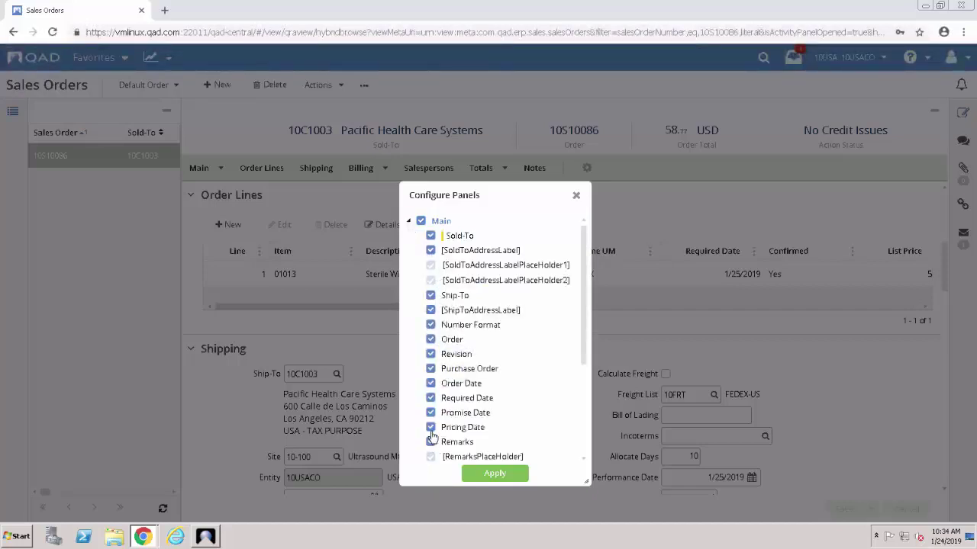
left_click(431, 428)
left_click(493, 474)
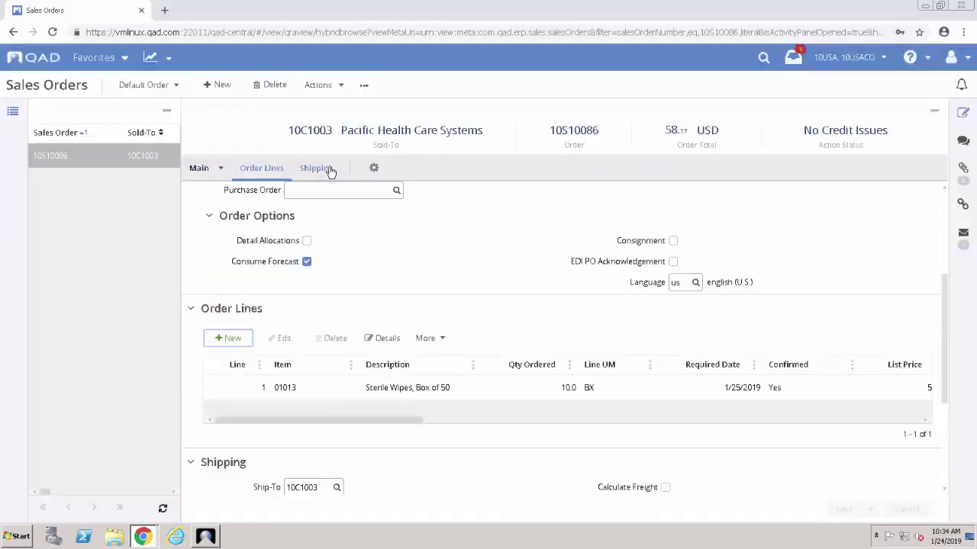
Save the layout as a personal view named 'MyOrder'.
left_click(166, 85)
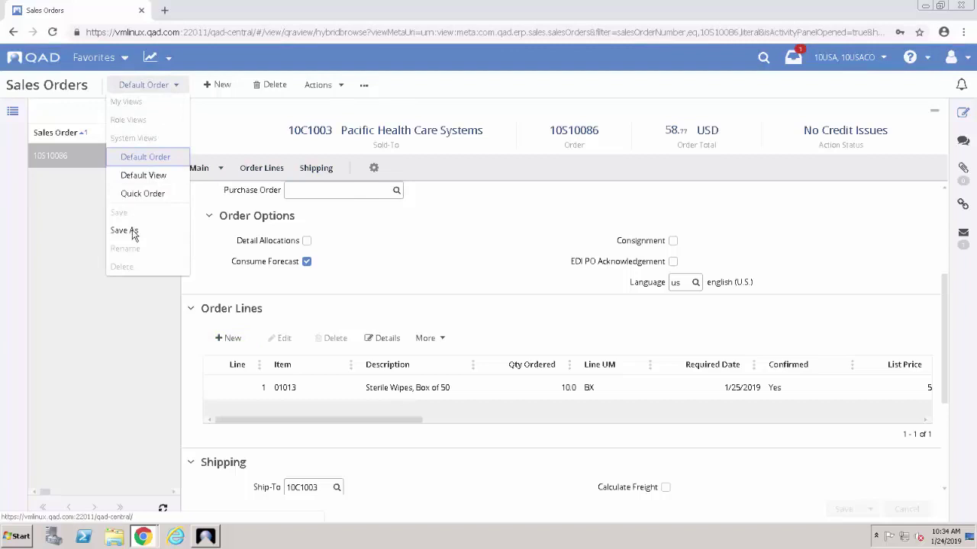
left_click(125, 229)
type("MyOrder")
left_click(344, 202)
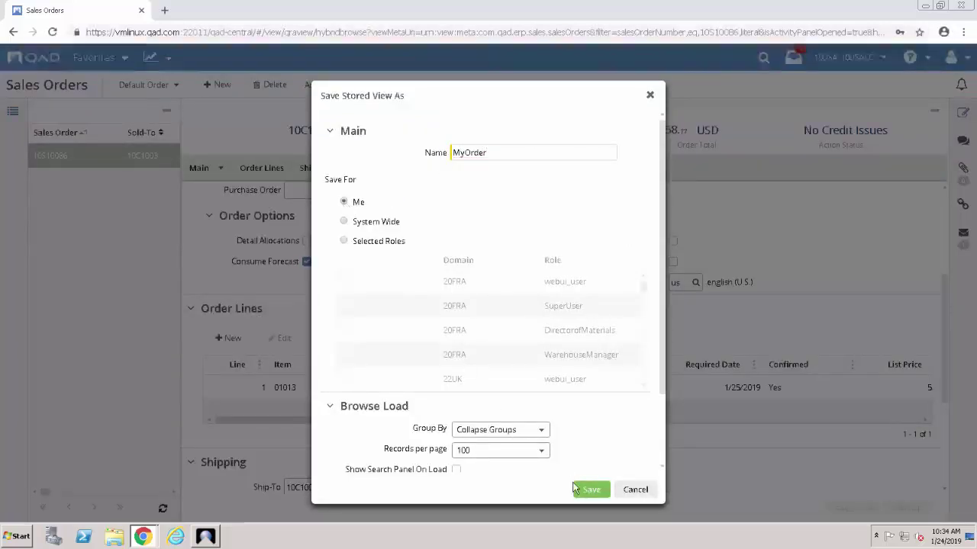
left_click(590, 492)
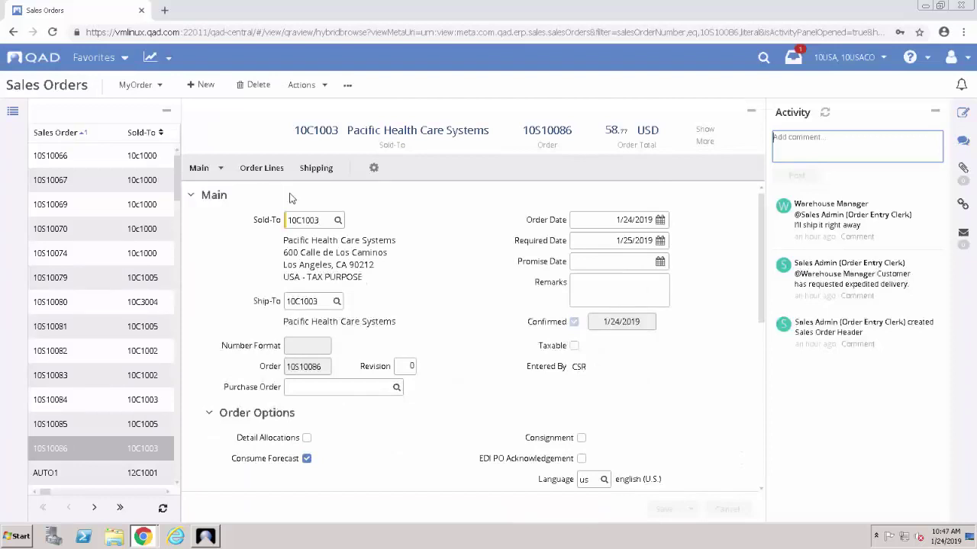
Start a new sales order for Sold-To 10C1003 with a line for item 60008U.
left_click(208, 87)
type("10C1003")
left_click(262, 168)
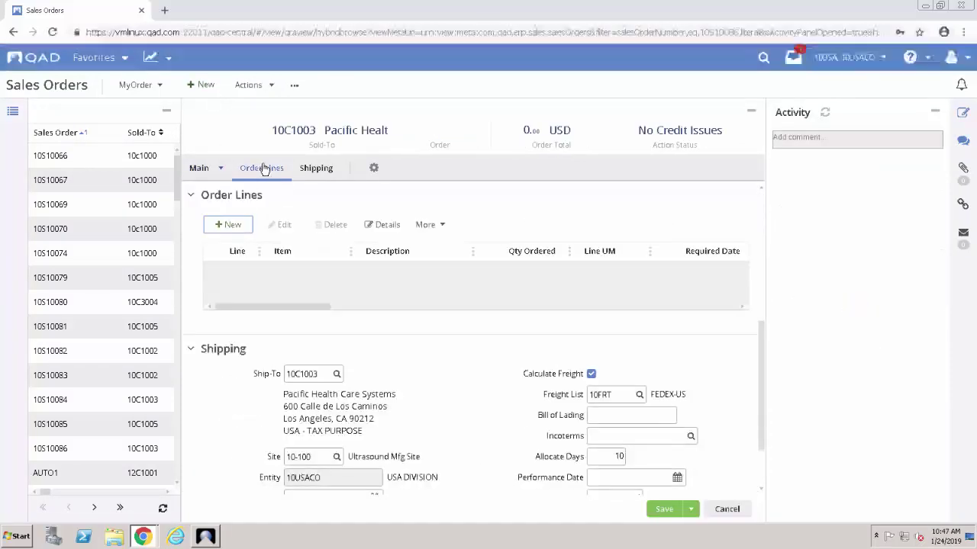
type("60008U")
Order 150 Universal Printers, choosing an alternate due date and quantity in Order Sourcing.
left_click(500, 278)
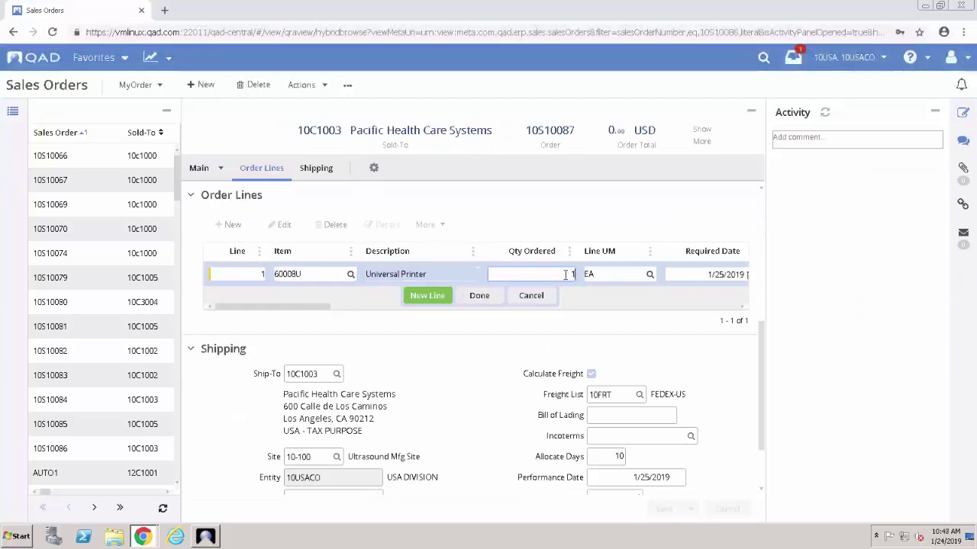
type("150")
left_click(481, 297)
left_click(113, 238)
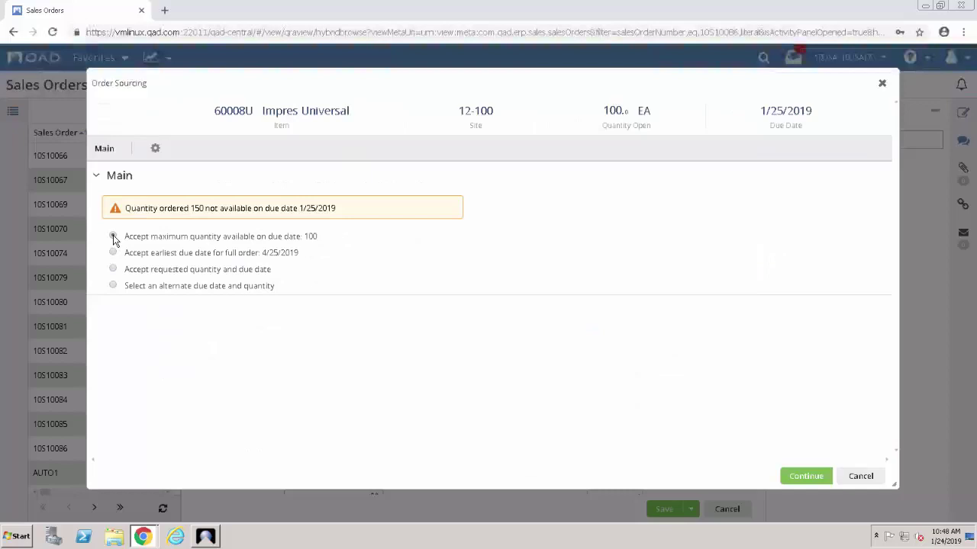
left_click(114, 286)
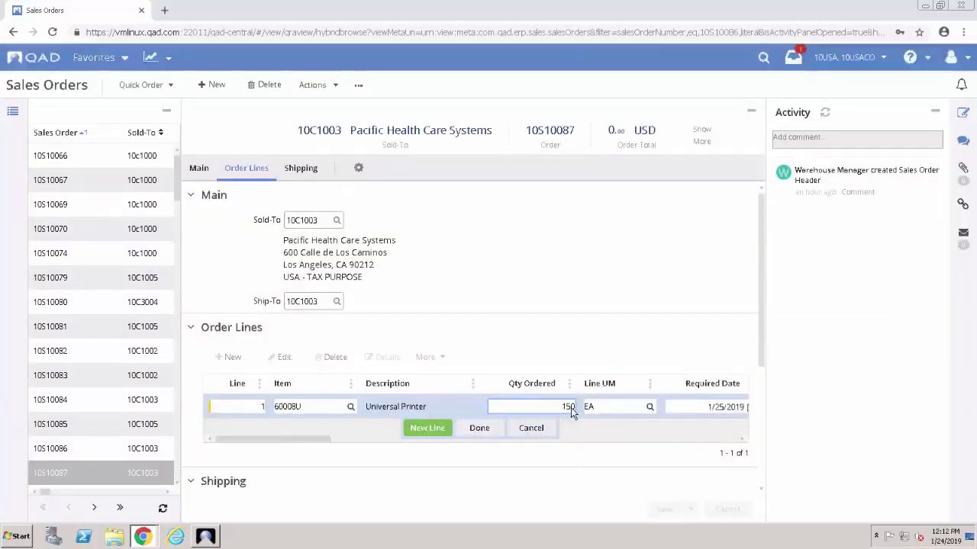
Apply a 55 discount to the Universal Printer line and save it.
key("Tab")
type("55")
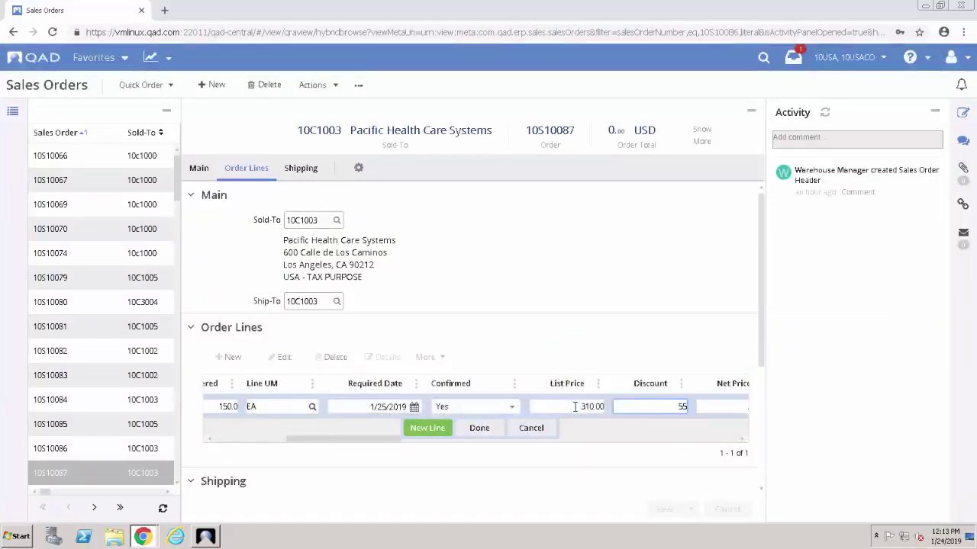
left_click(484, 428)
left_click(343, 168)
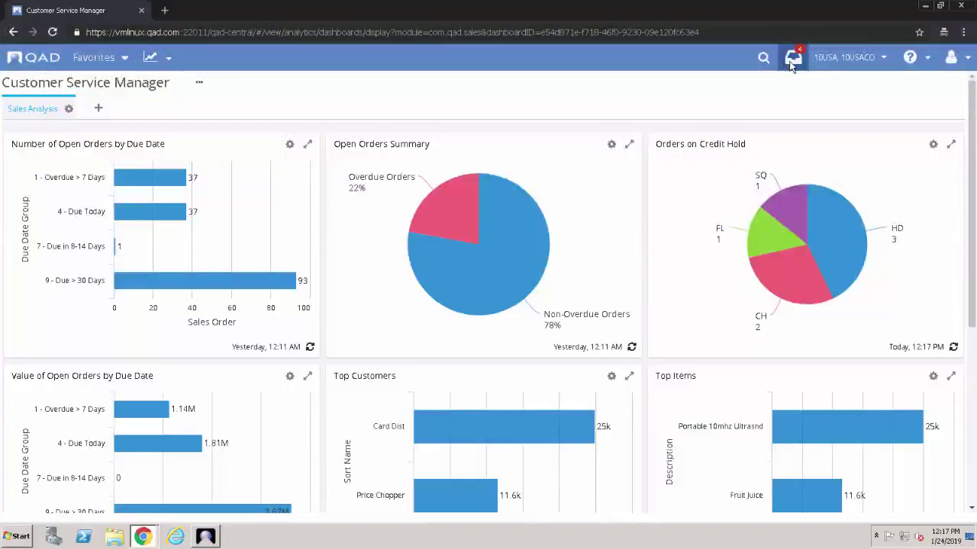
left_click(792, 65)
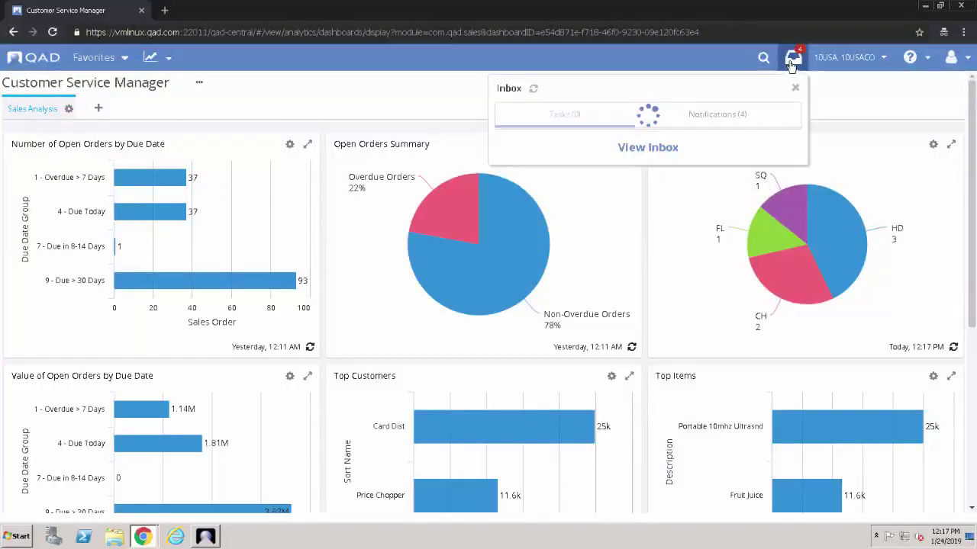
left_click(722, 119)
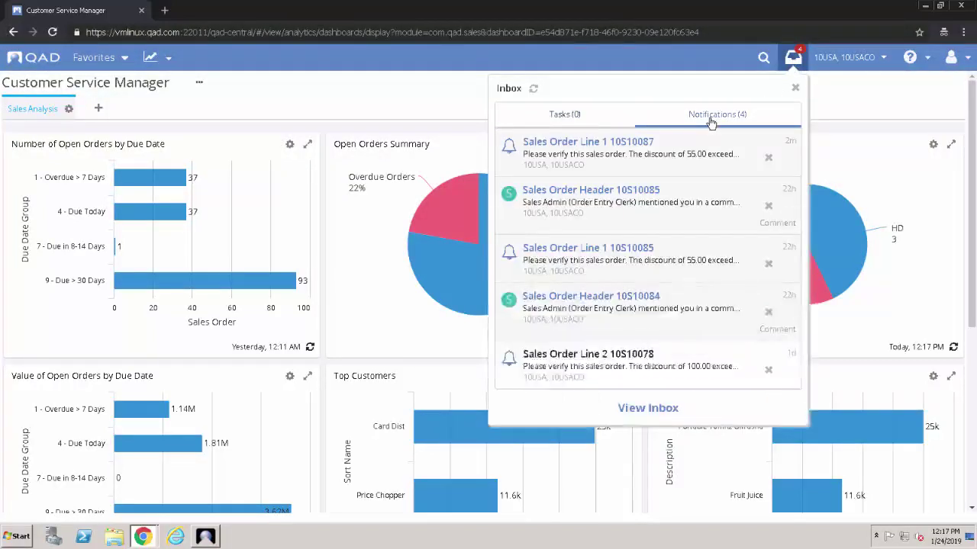
left_click(652, 410)
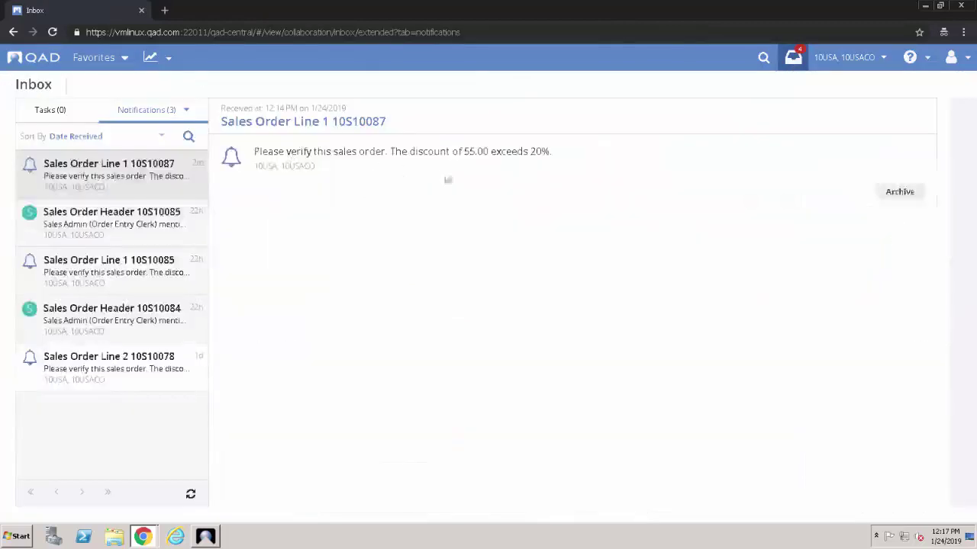